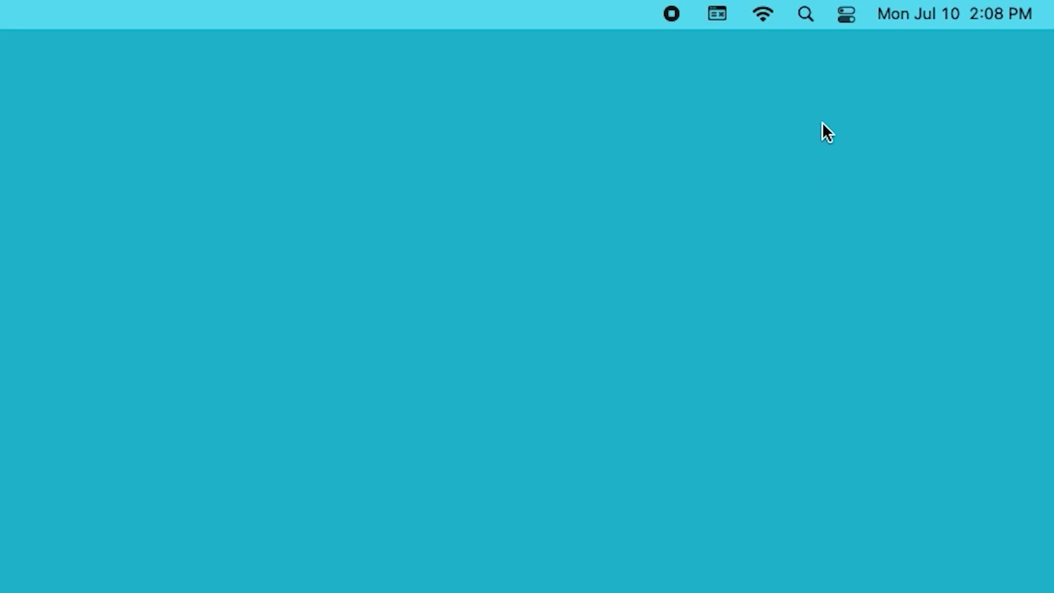
Check which Wi-Fi network the Mac is connected to from the menu bar
click(764, 14)
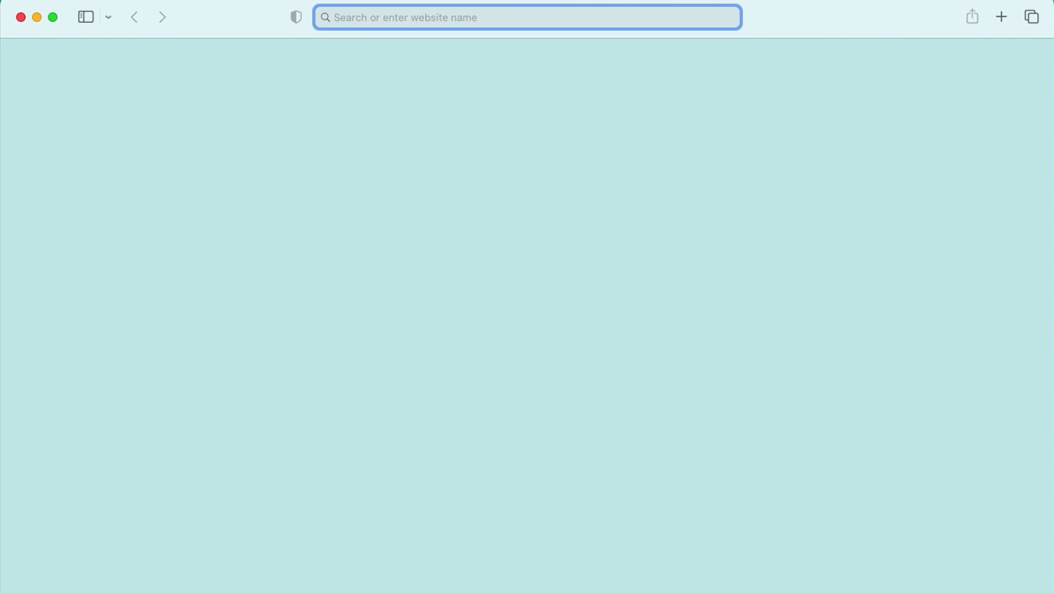
Load ij.start.canon, start setup, search for TS702a and skip to the connecting step
text(ij.sta)
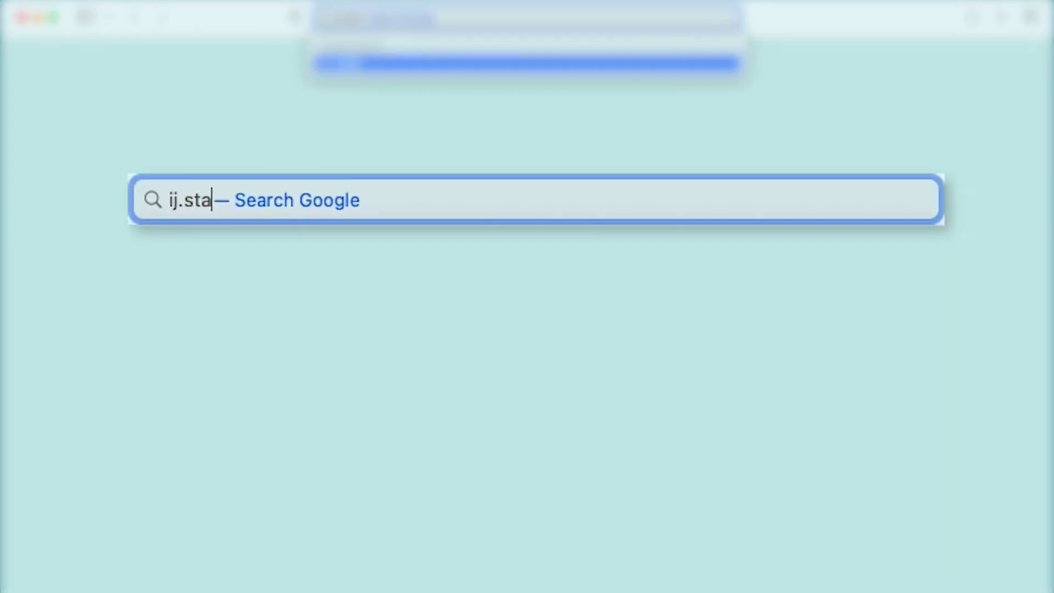
text(rt.canon)
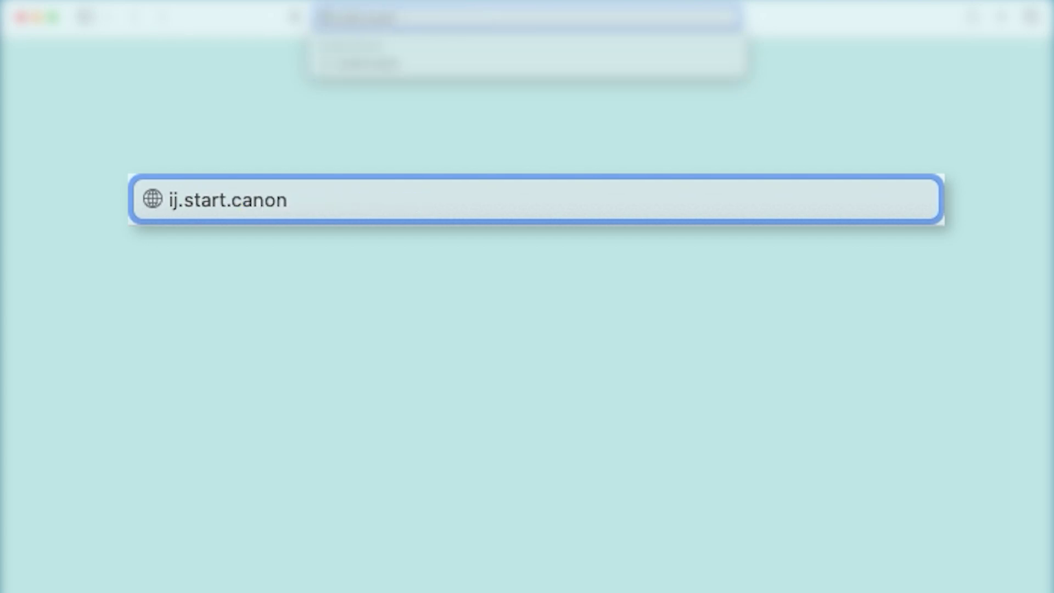
key(Return)
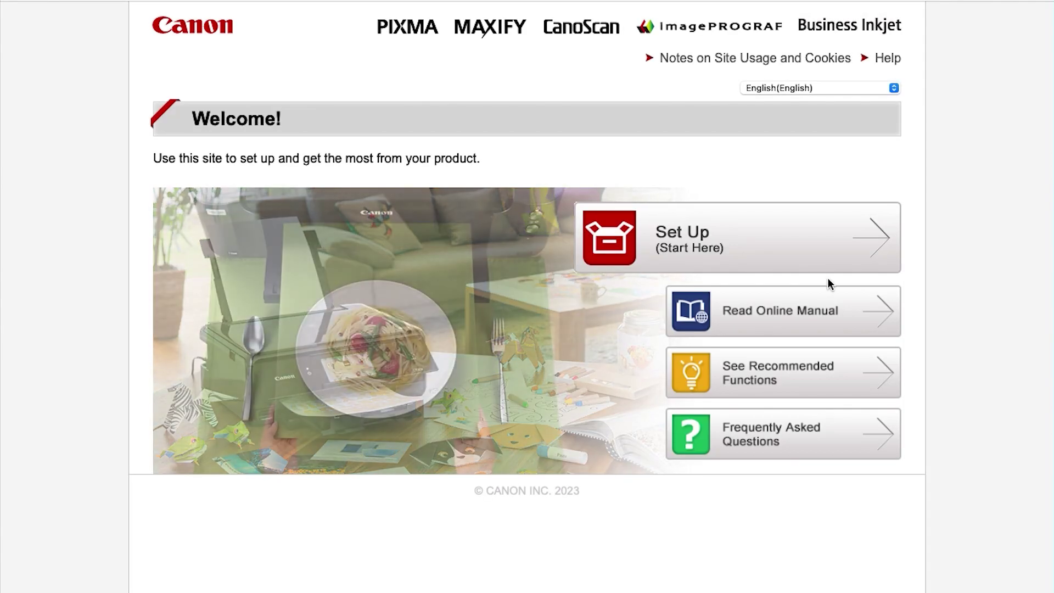
click(754, 249)
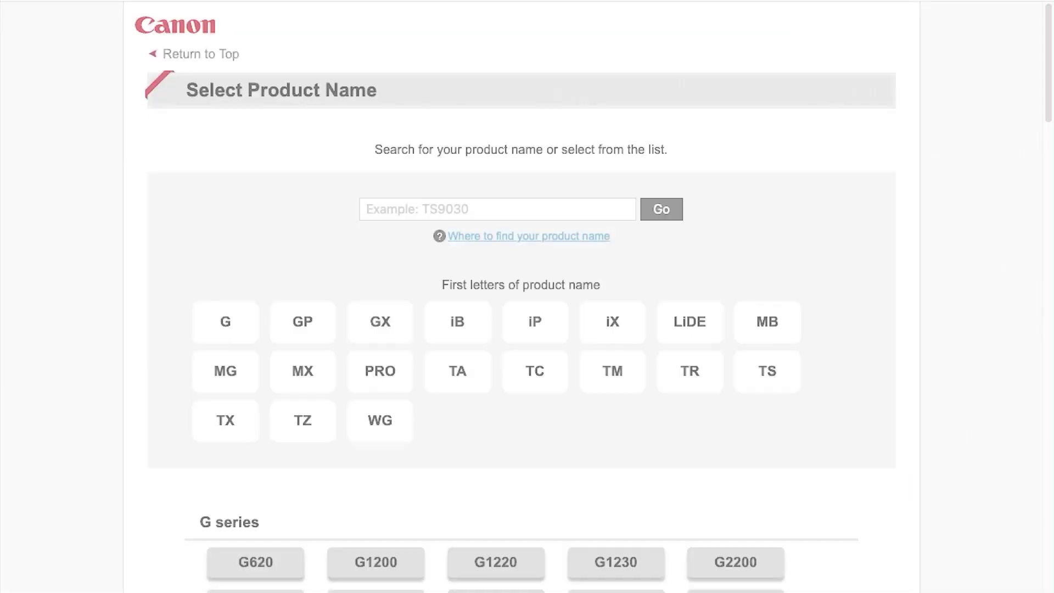
click(505, 208)
text(TS)
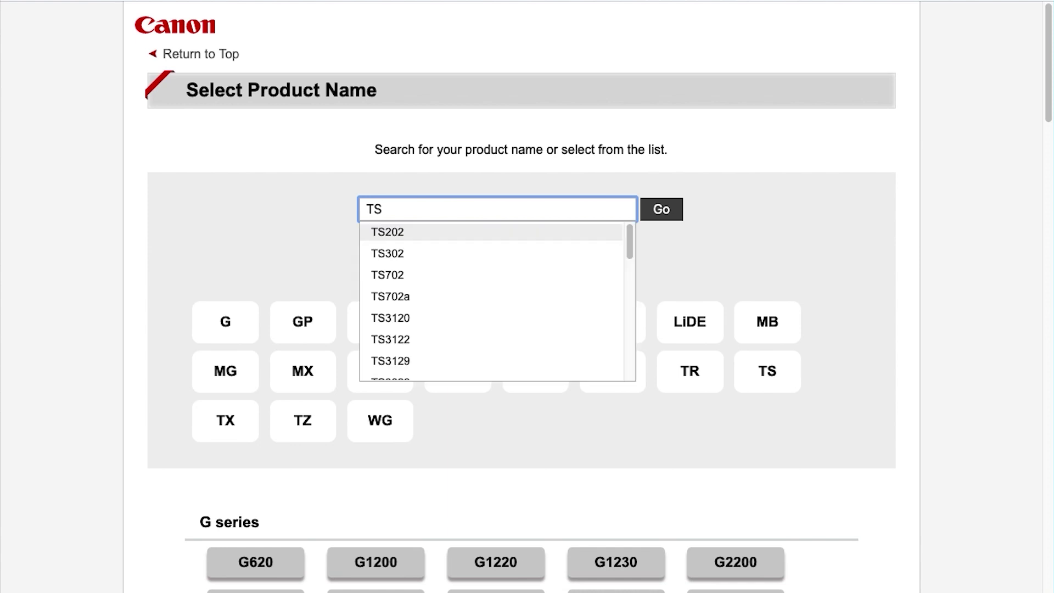
text(702)
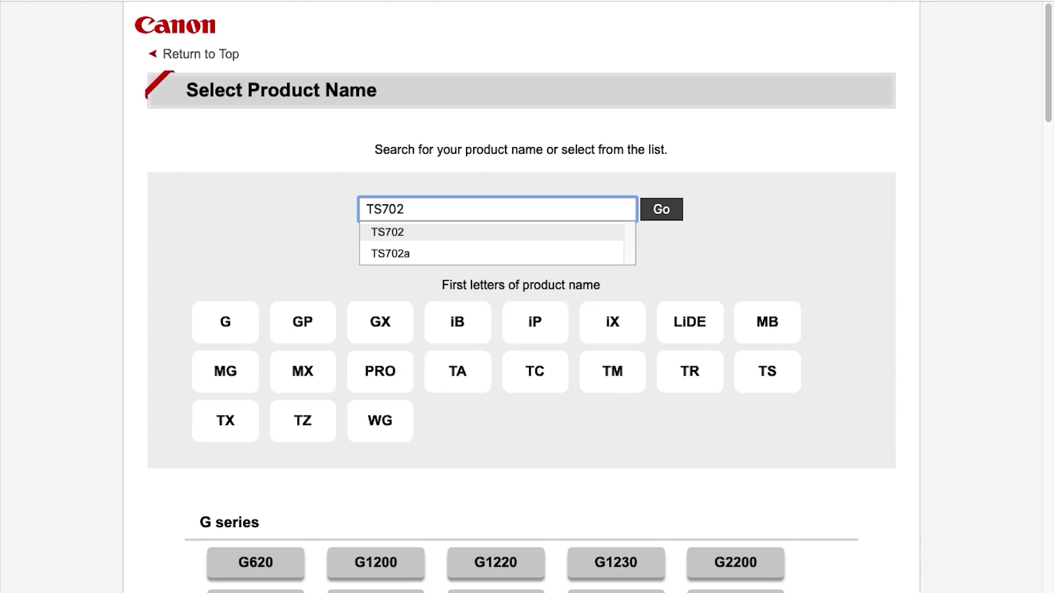
text(a)
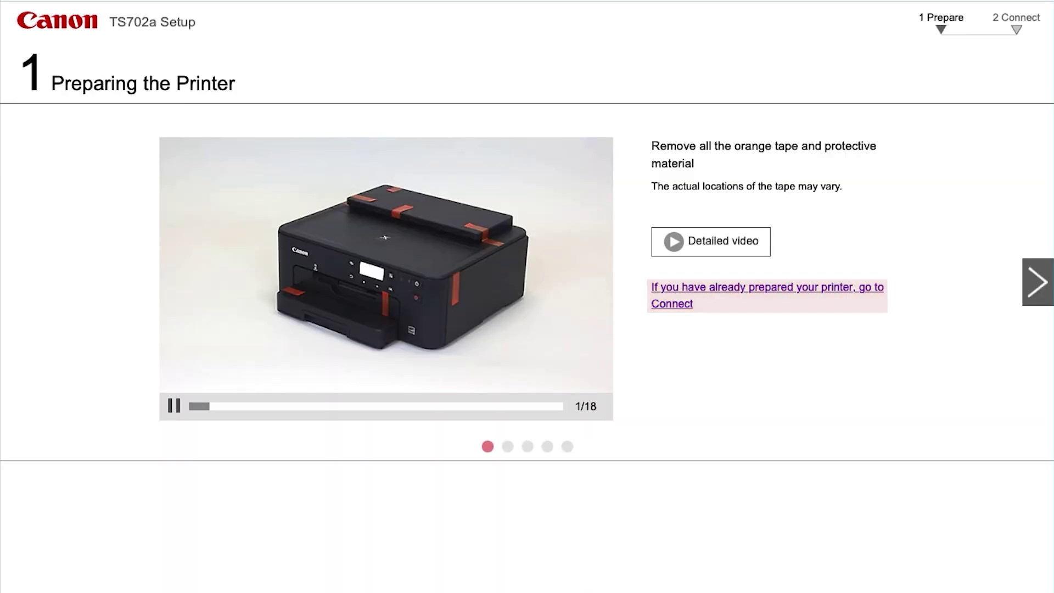
click(780, 294)
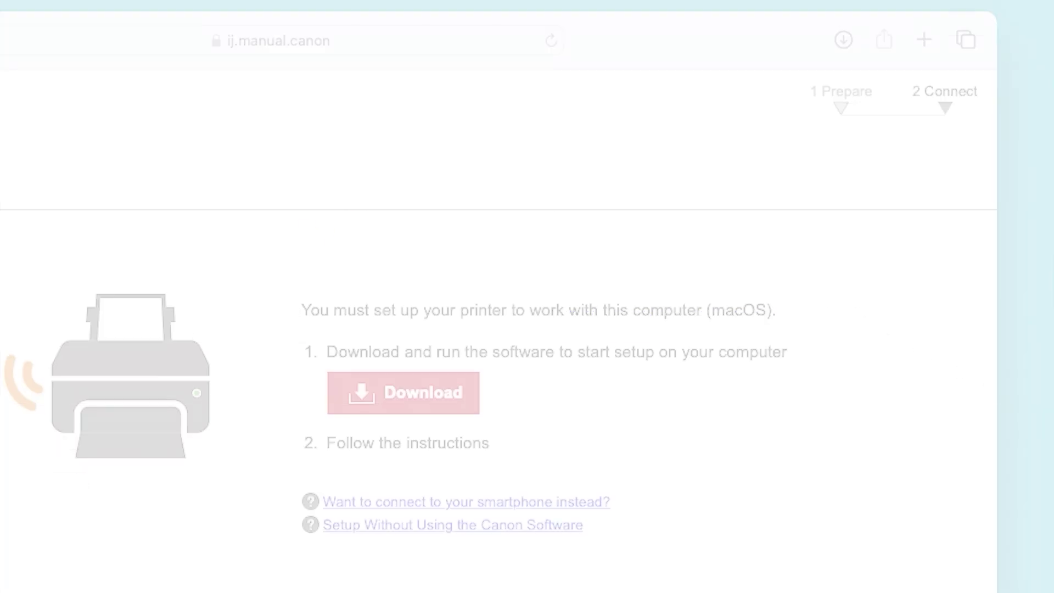
Open the downloaded mac-ts700-1_0-mcd.dmg setup file from Safari's downloads list
click(843, 41)
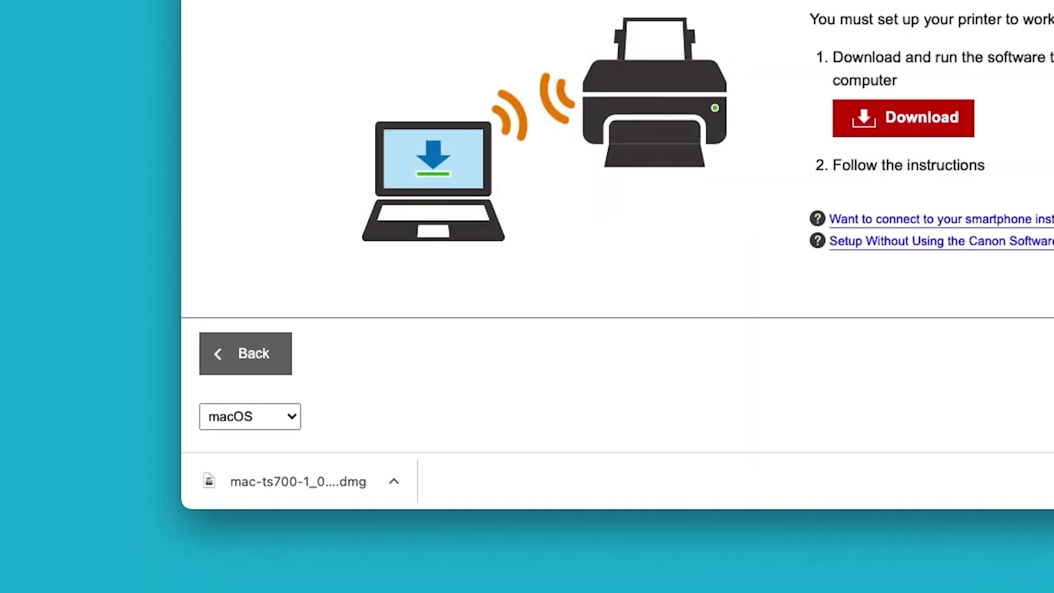
click(336, 483)
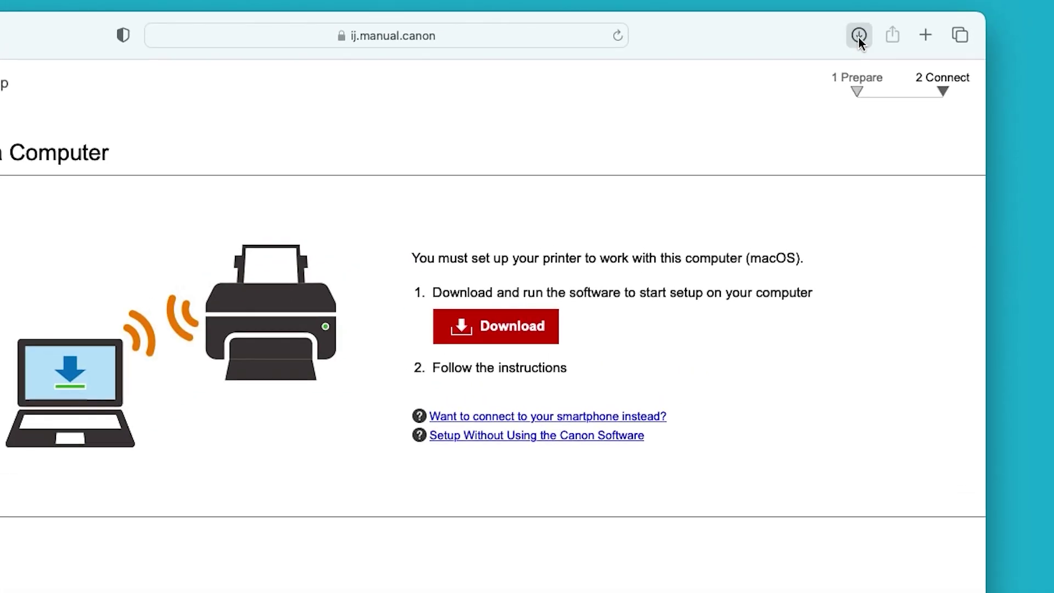
click(859, 38)
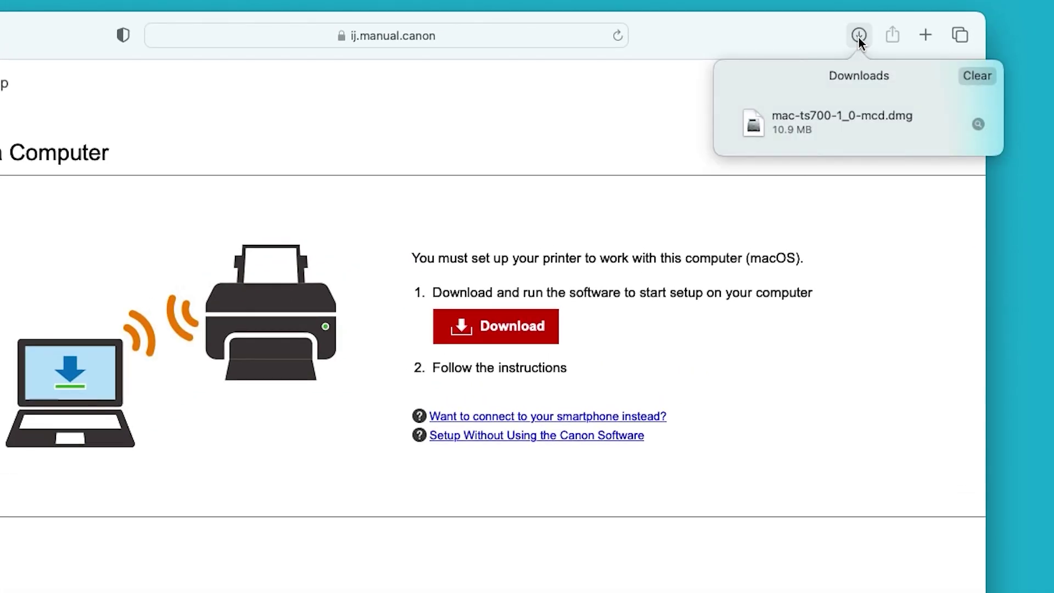
Launch Setup from the TS700 disk image and authorise its helper tool with the admin password
double_click(802, 120)
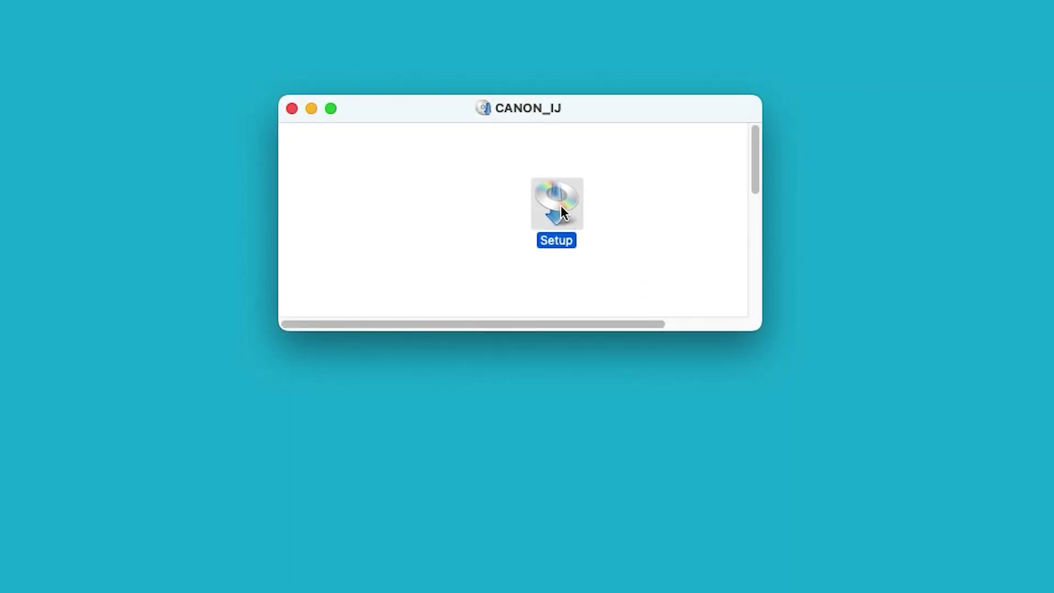
double_click(561, 208)
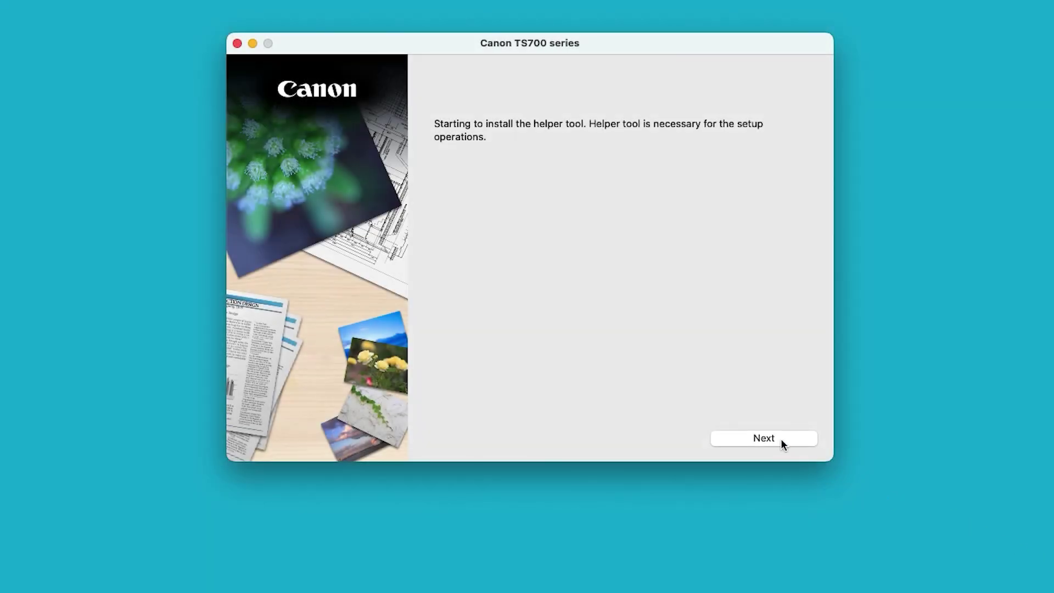
click(763, 438)
text(•)
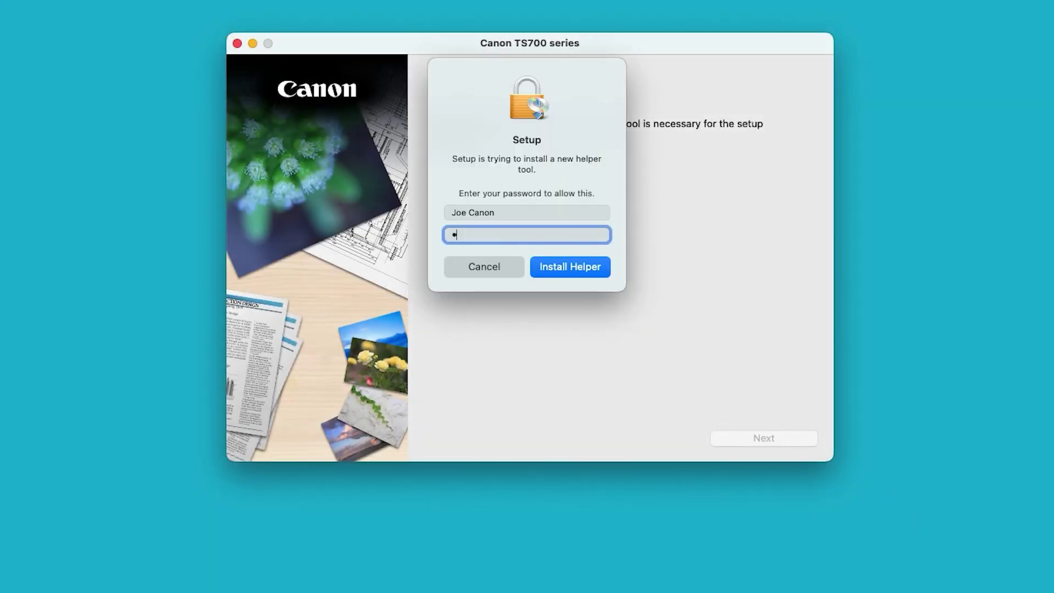
text(•••••••)
click(575, 268)
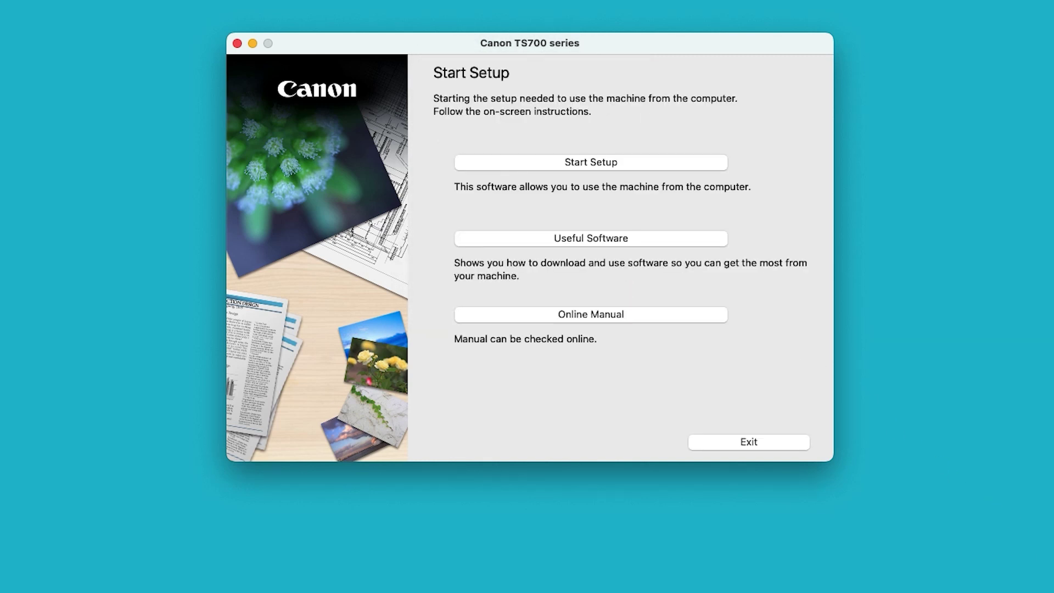
click(597, 164)
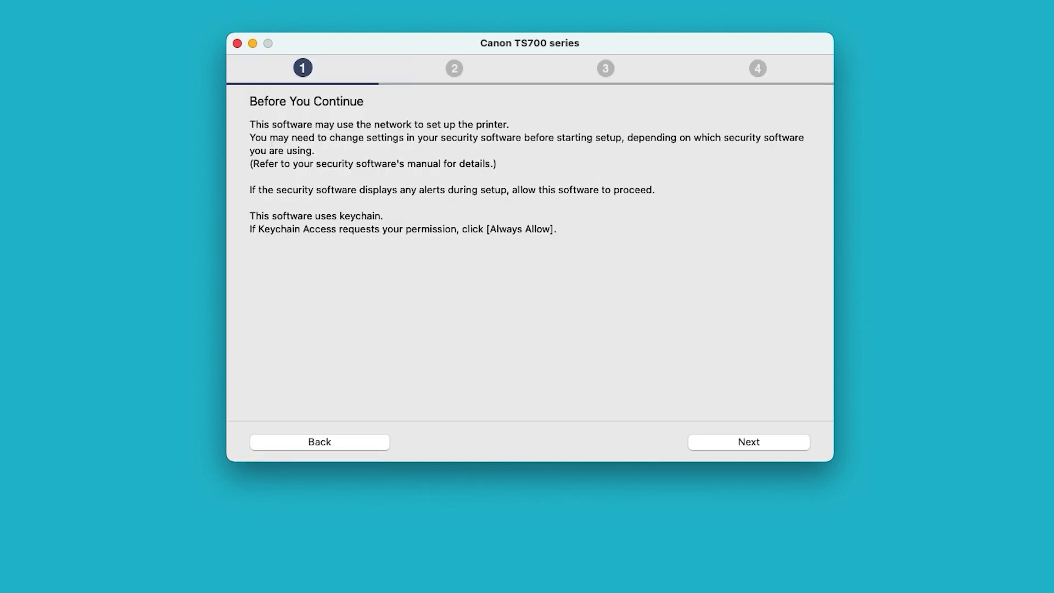
Pass the security notice, choose United States as the country, and accept the license agreement
click(767, 443)
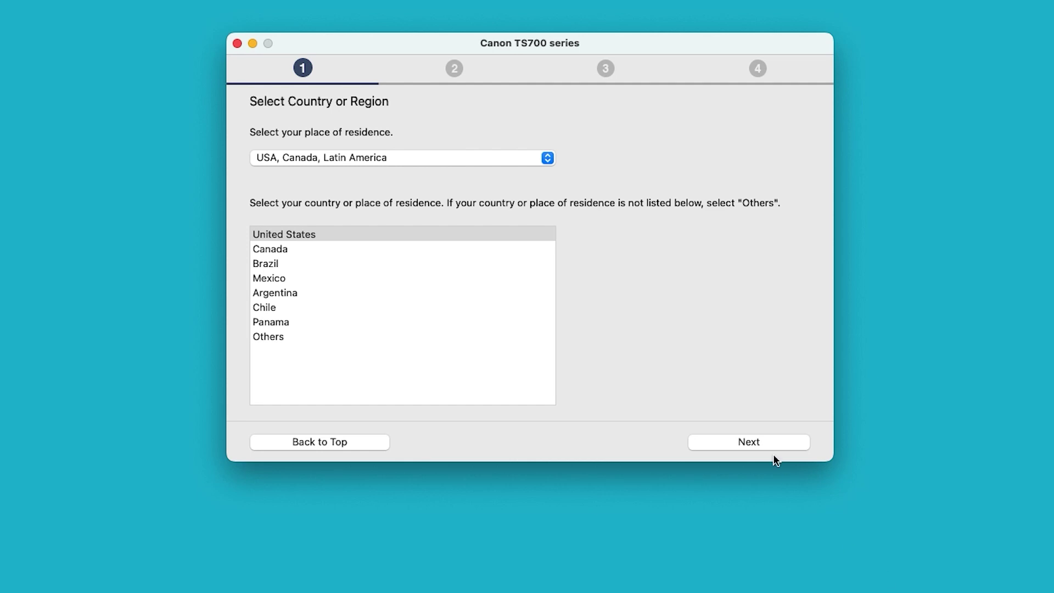
click(503, 238)
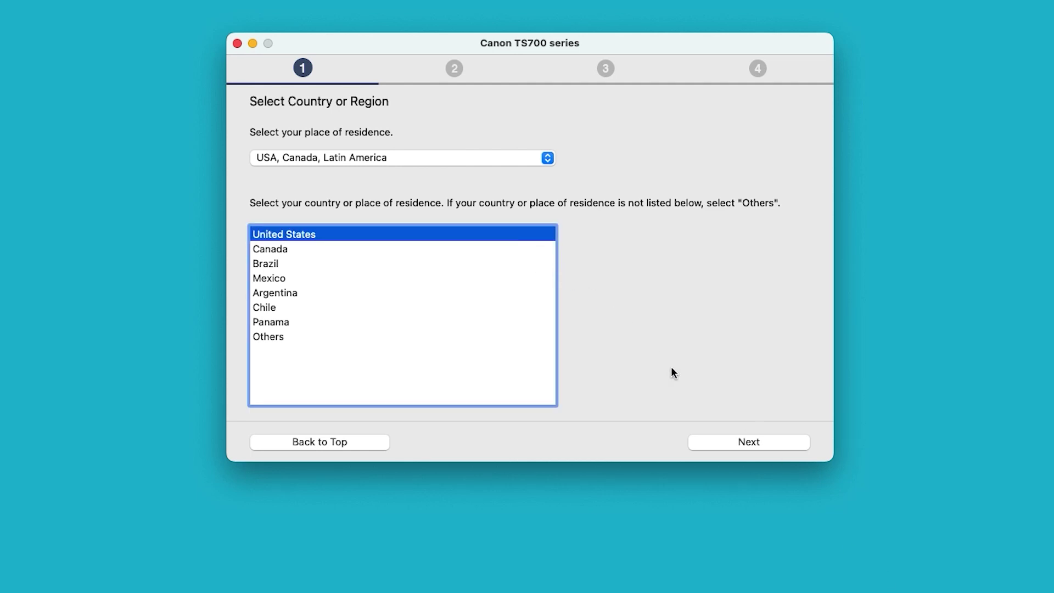
click(769, 442)
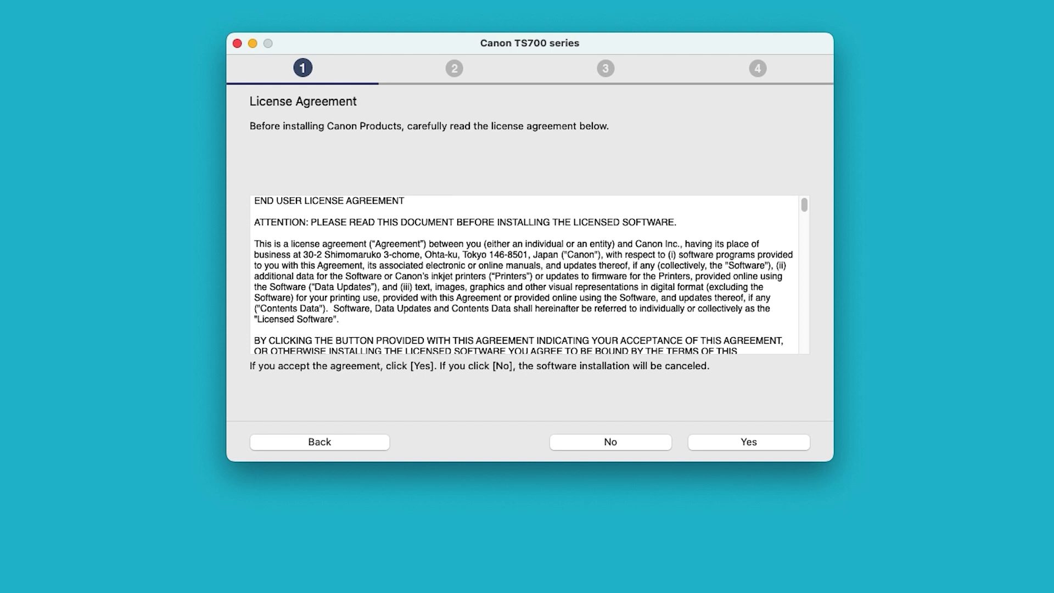
click(778, 446)
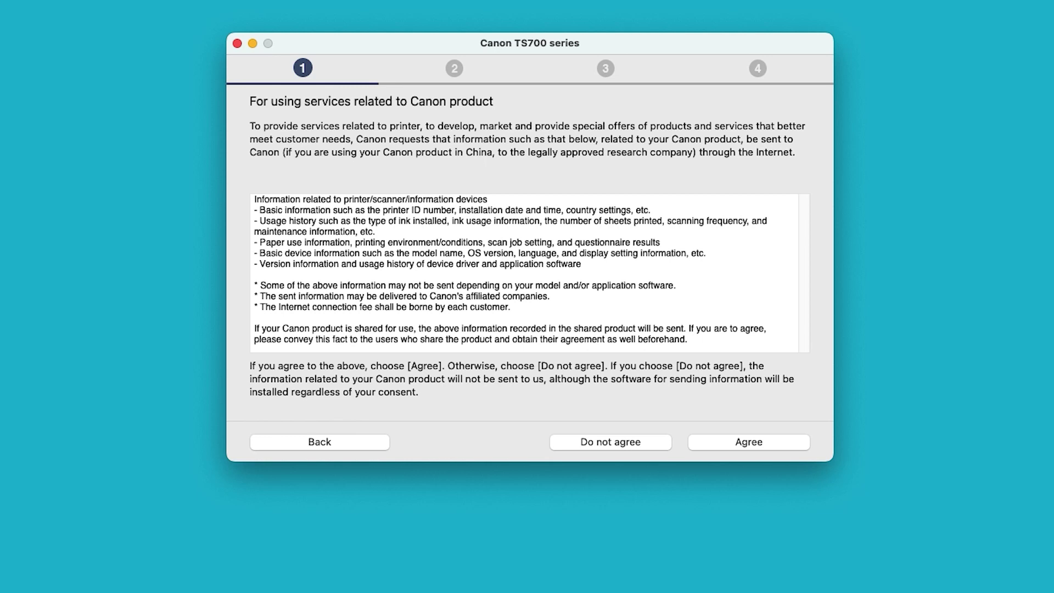
Agree to send product information and connect the printer through the wireless router, allowing keychain access
click(757, 443)
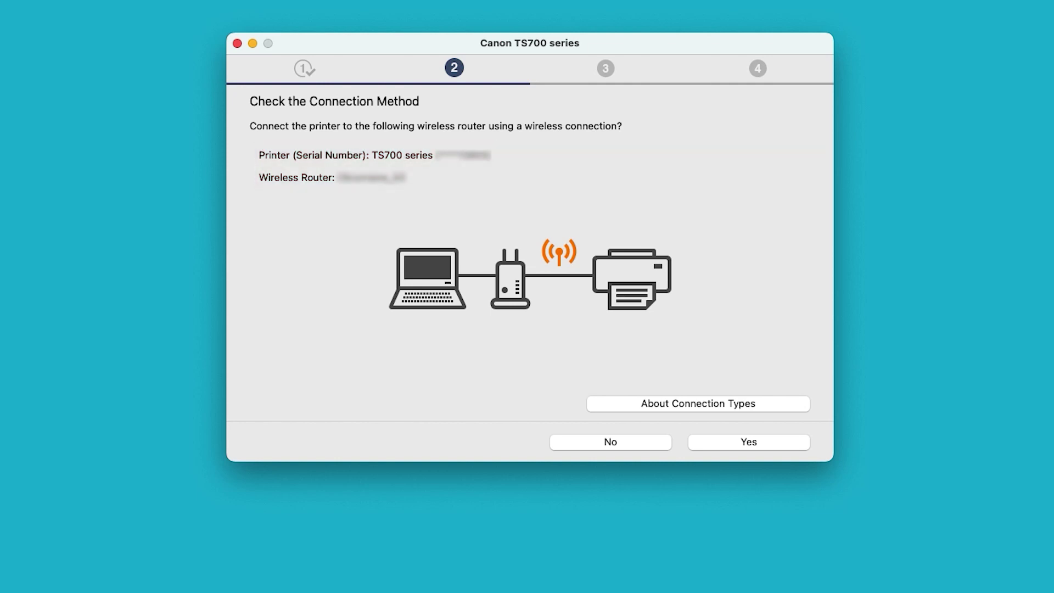
click(759, 440)
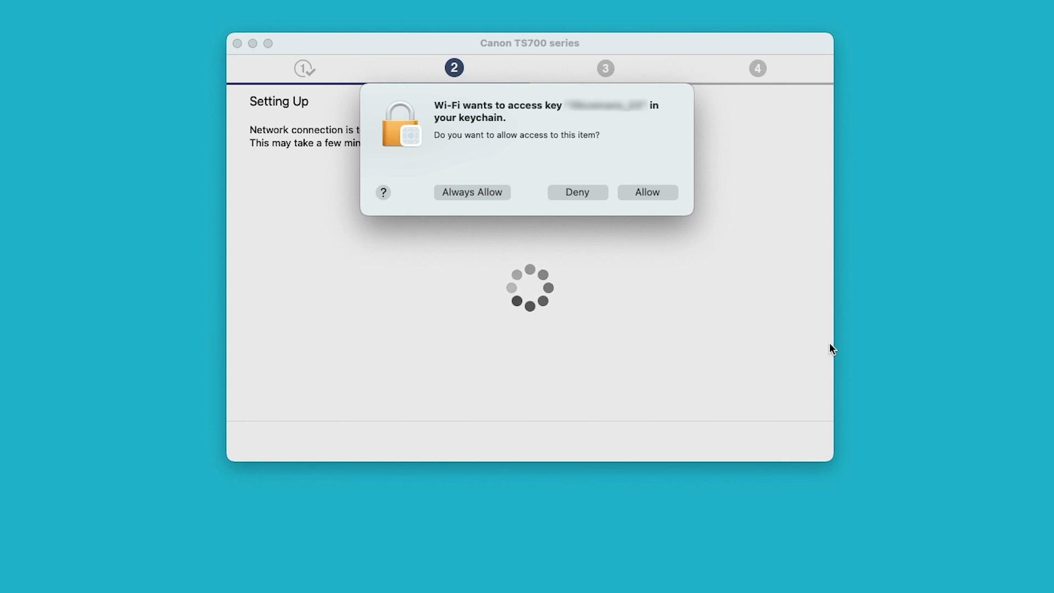
click(650, 192)
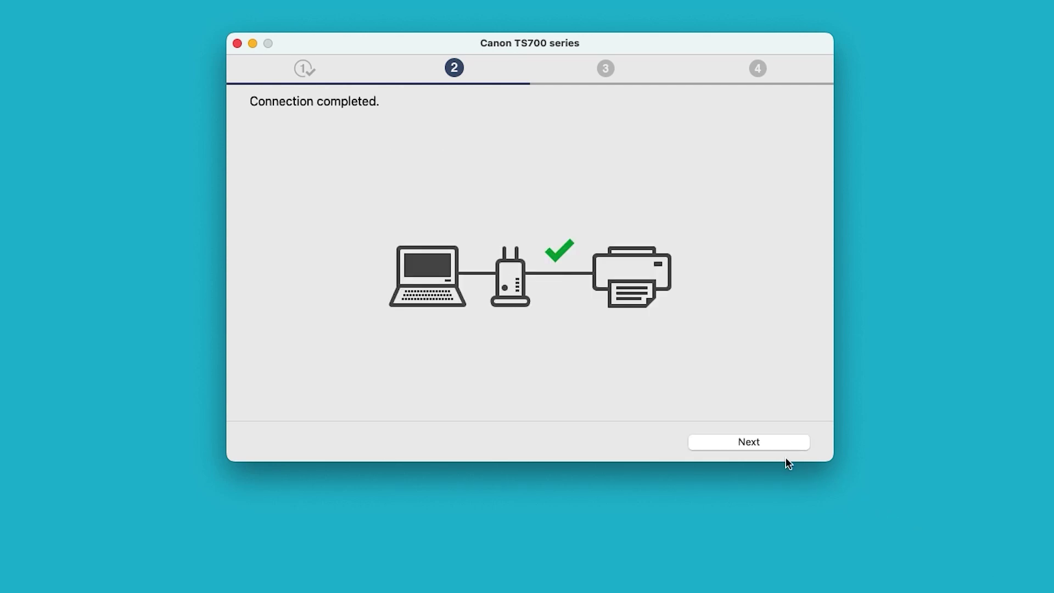
click(757, 440)
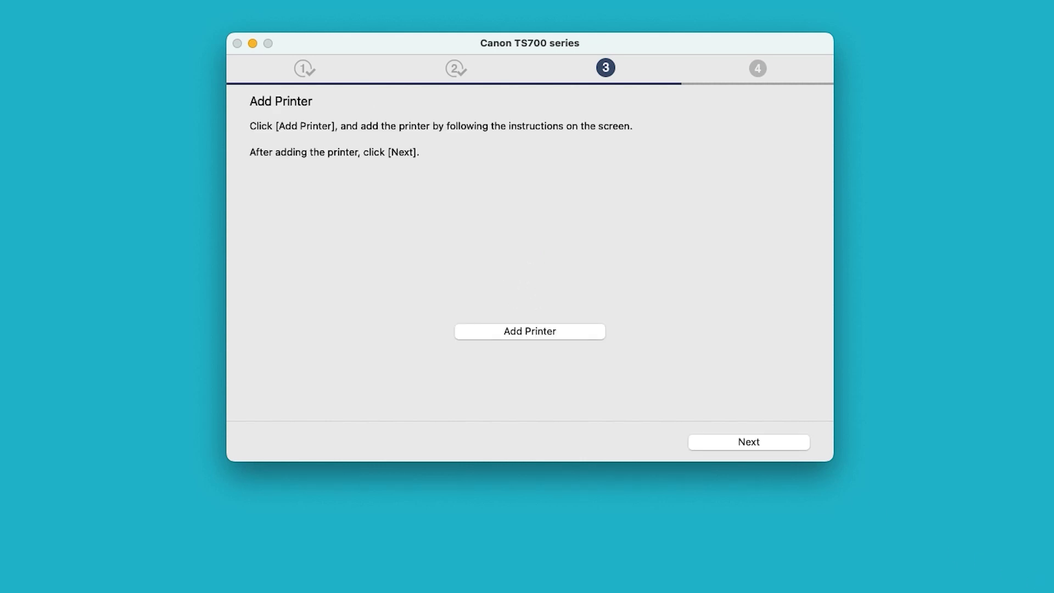
Add the Canon TS700 series (Bonjour) printer to the Mac's printer list
click(552, 330)
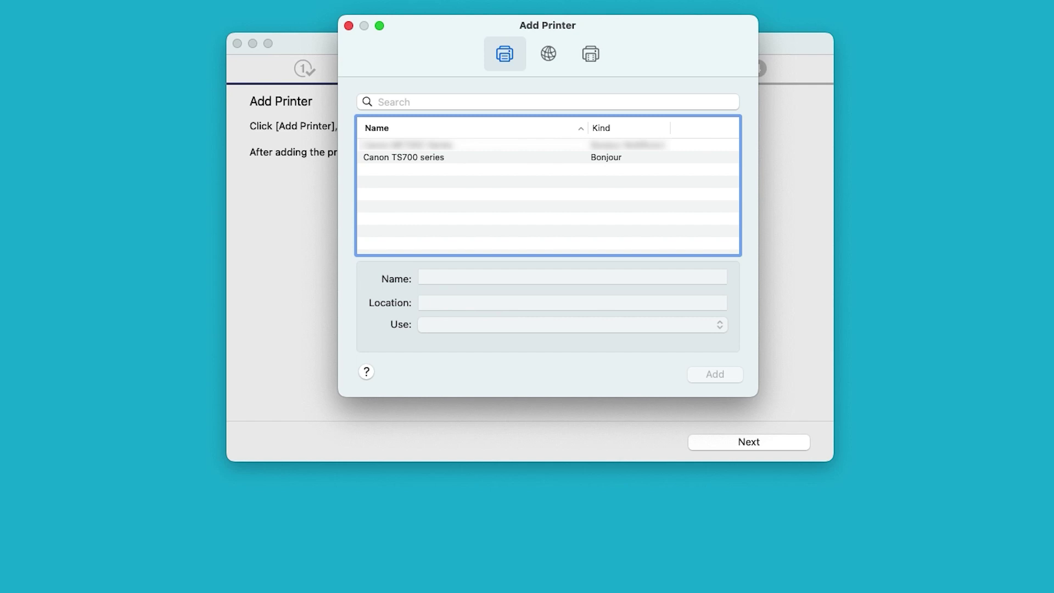
click(486, 157)
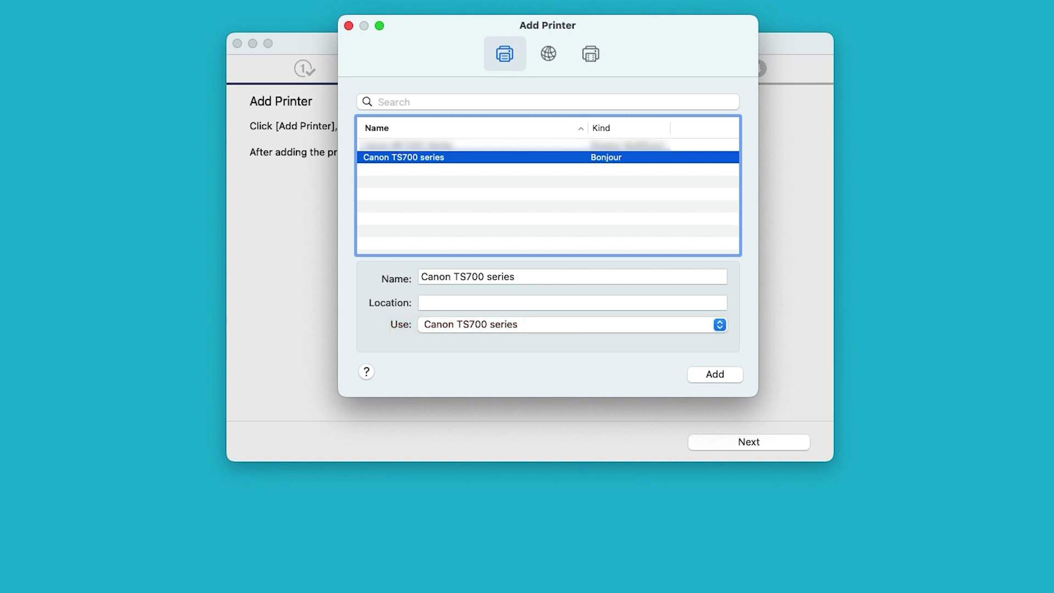
click(714, 373)
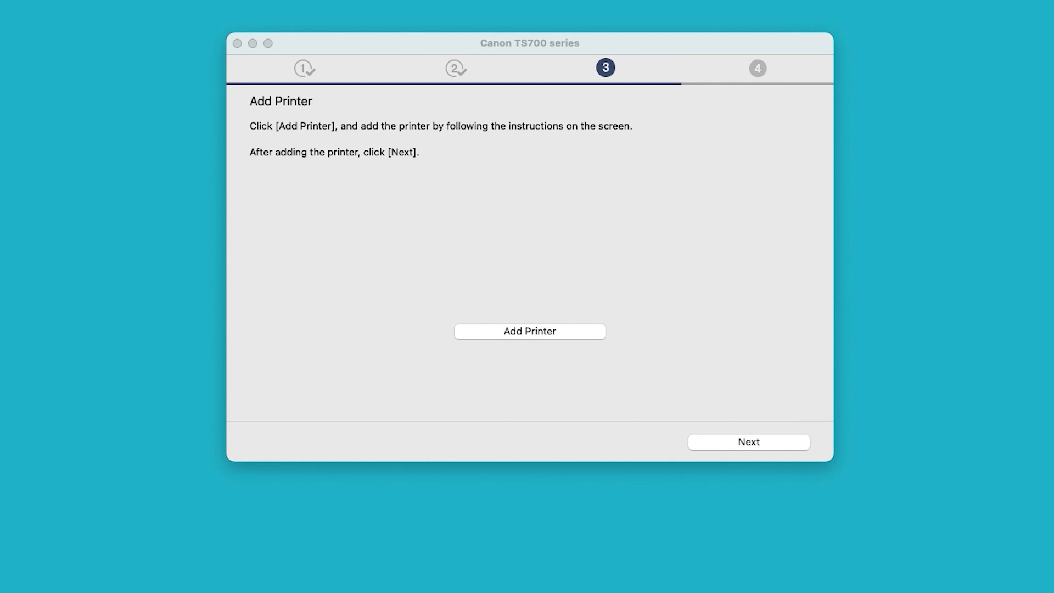
click(757, 441)
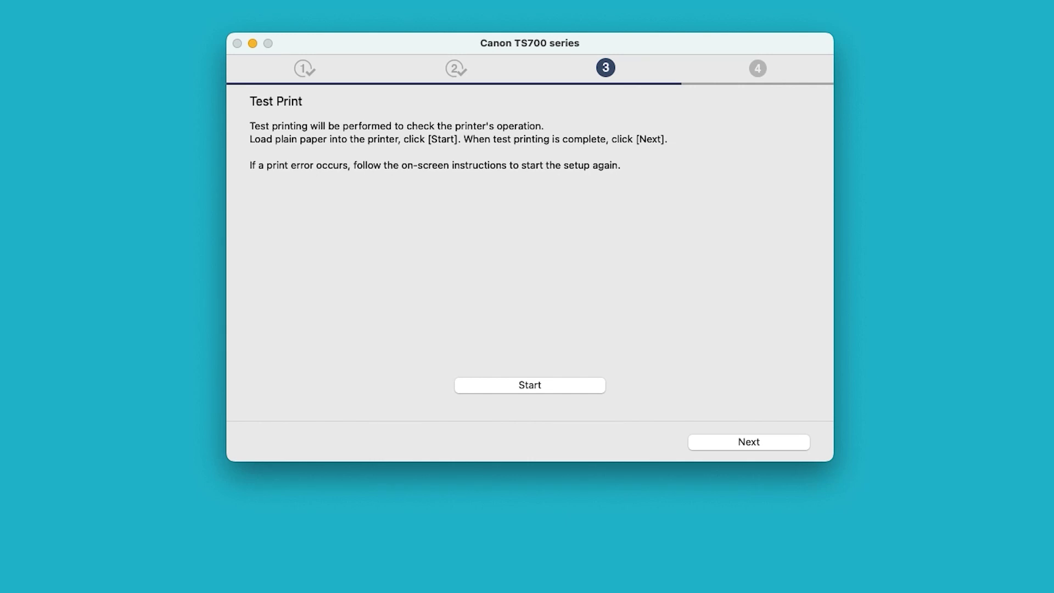
Skip the test print and install the checked Easy-PhotoPrint Editor software
click(756, 446)
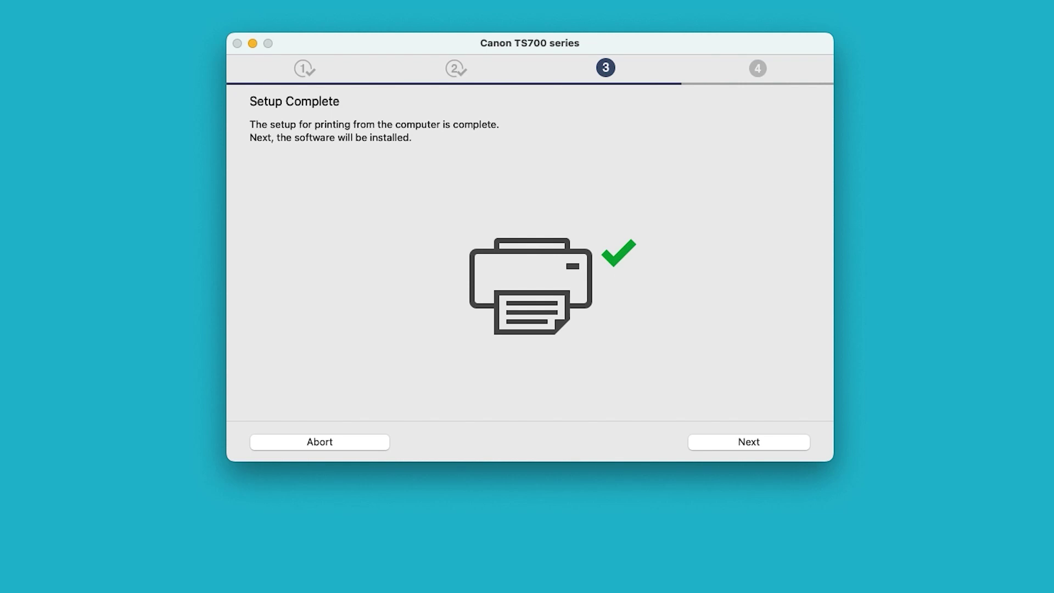
click(751, 441)
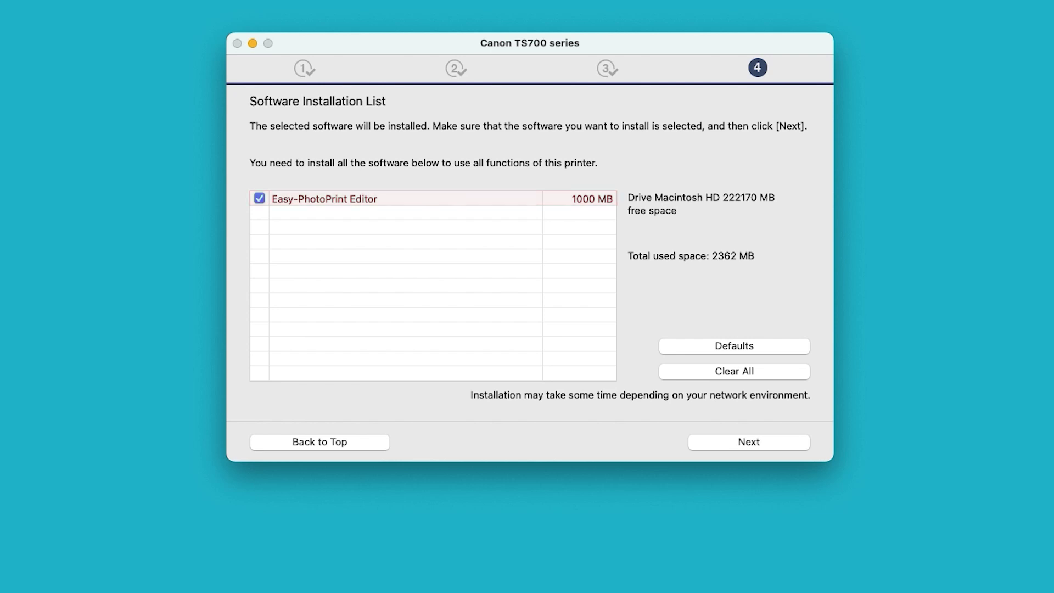
click(757, 447)
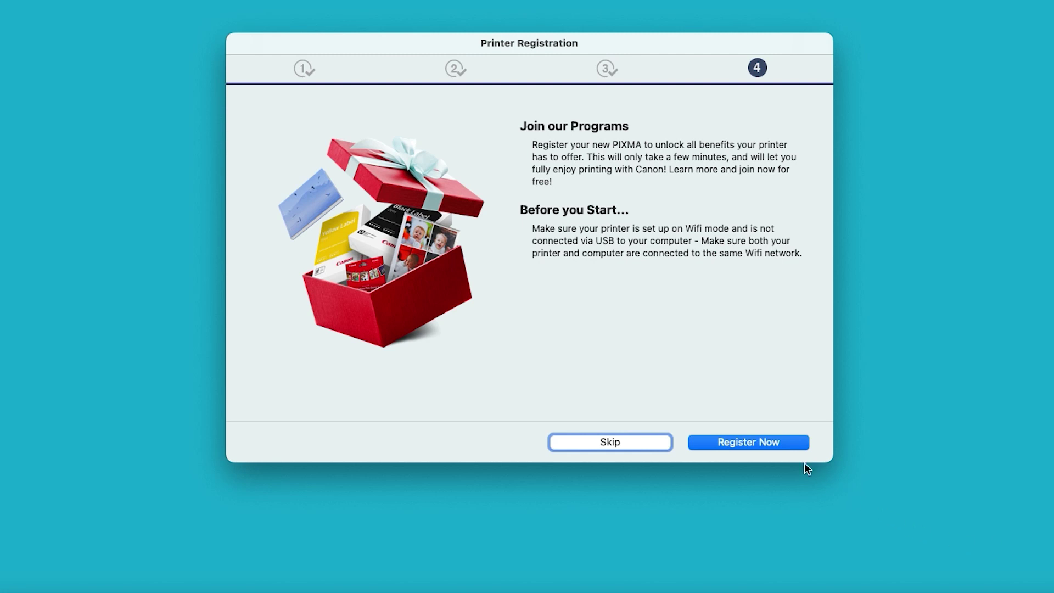
Register the PIXMA TS702A online and scroll through Canon's thank-you page
click(751, 440)
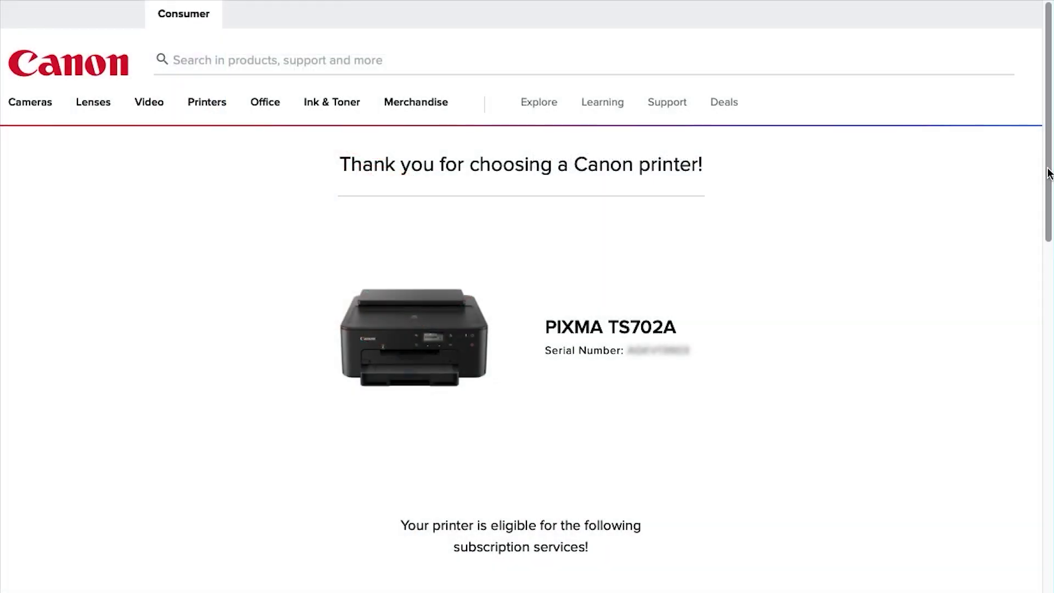
drag(1050, 171, 1050, 381)
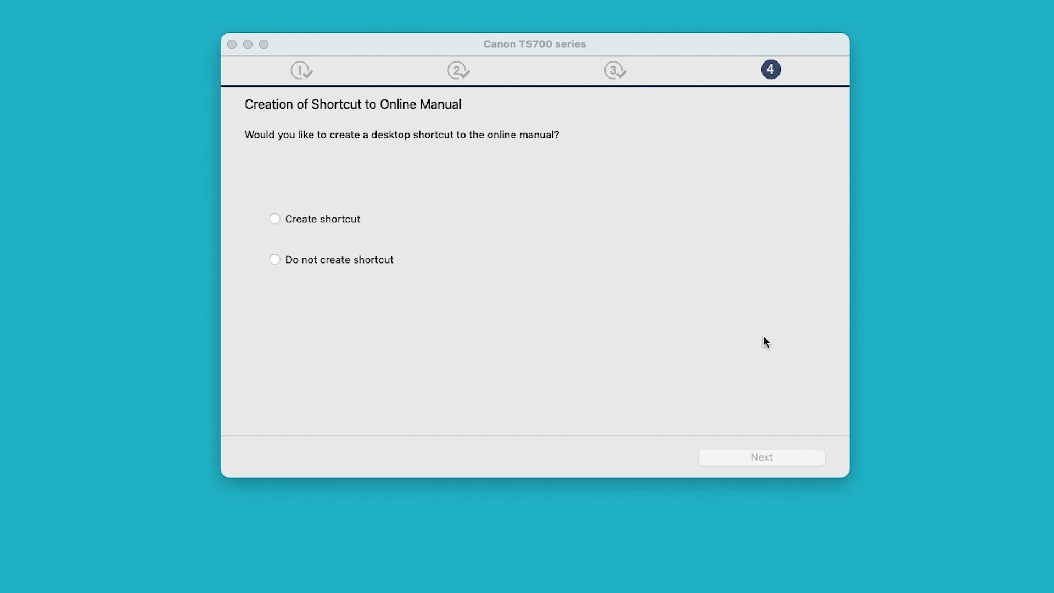
Choose the online-manual desktop shortcut option and finish the installation
click(277, 218)
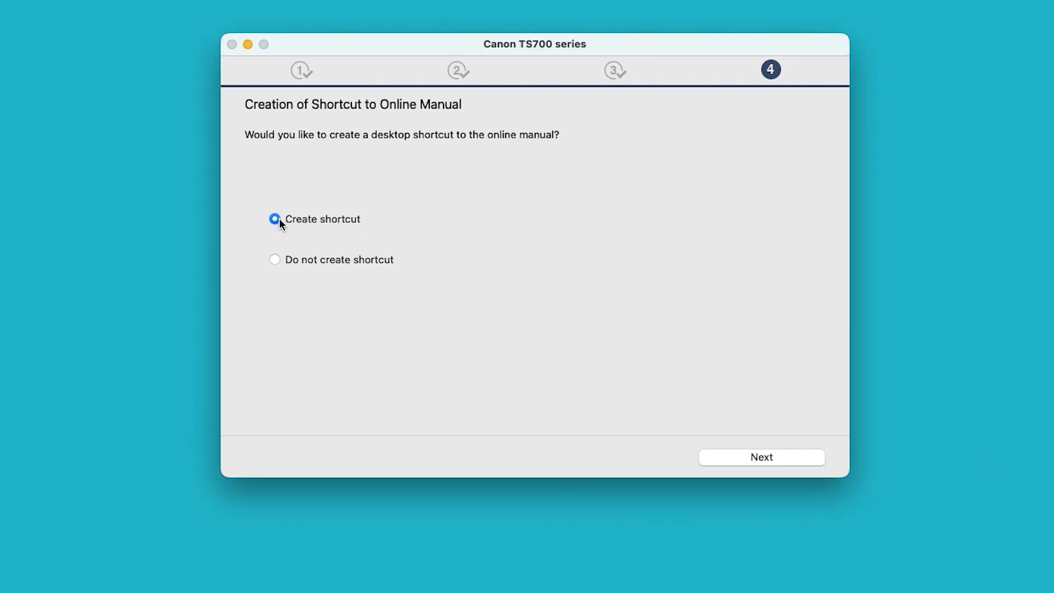
click(782, 457)
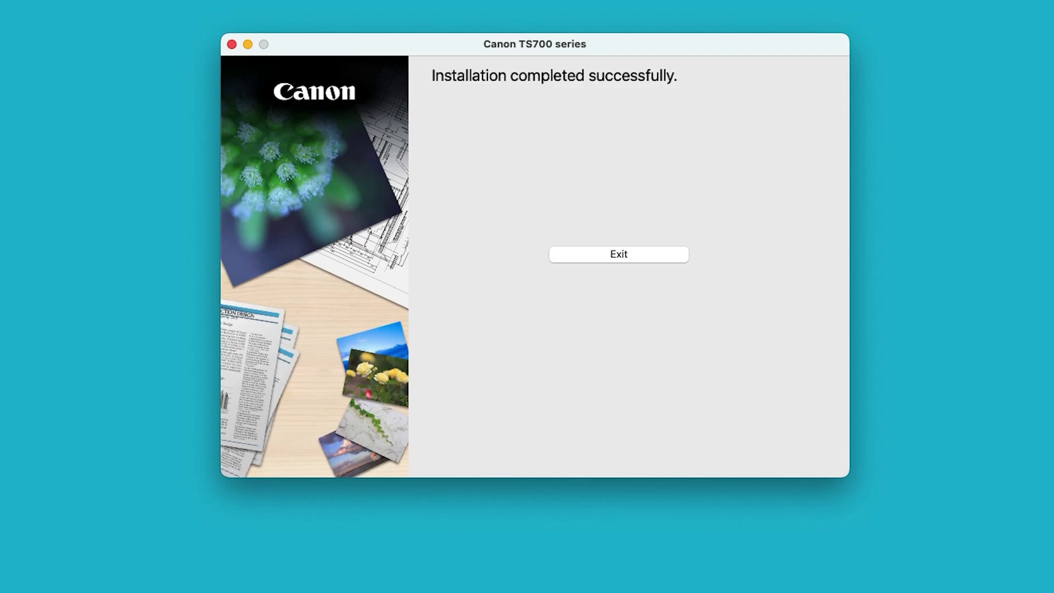